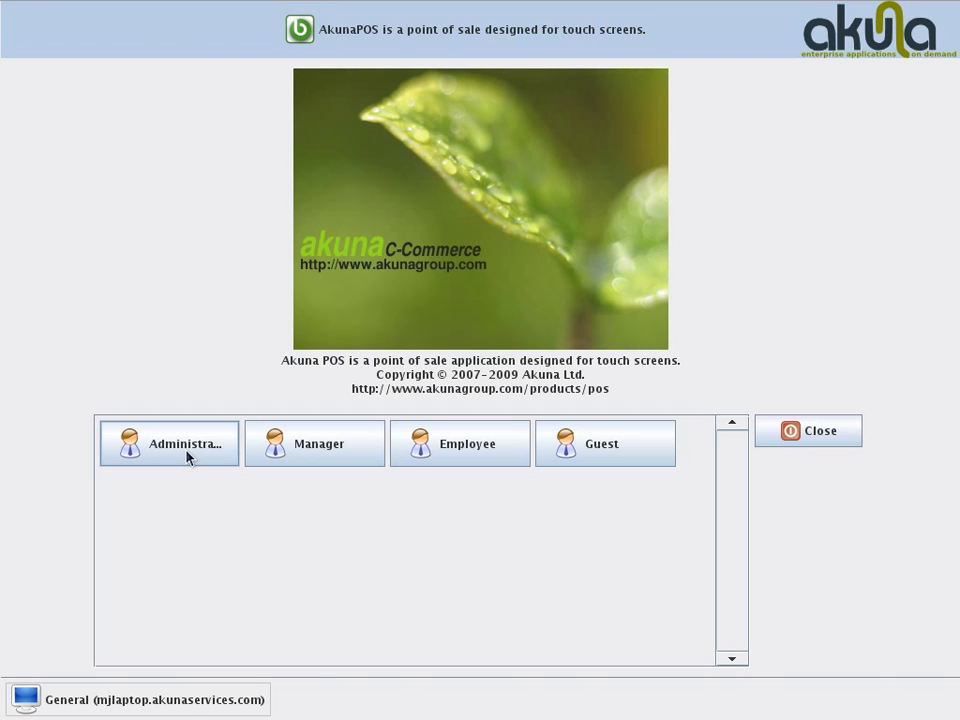
- Log in as Administrator and enter an order of two Fresh Orange Juices for Table 4, returning to the restaurant floor
left_click(186, 456)
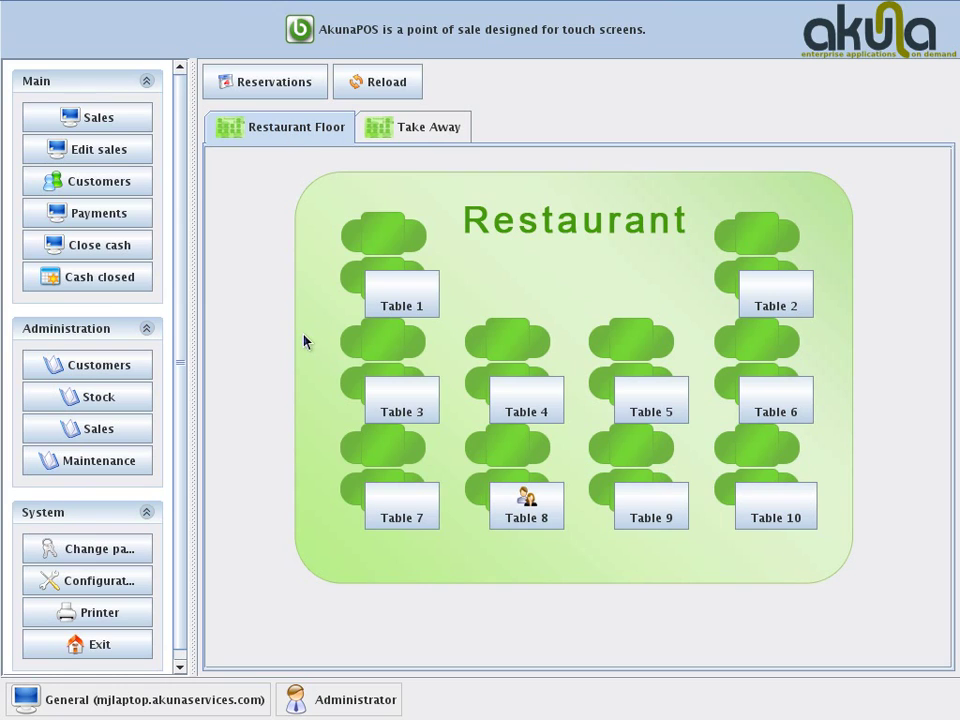
left_click(515, 404)
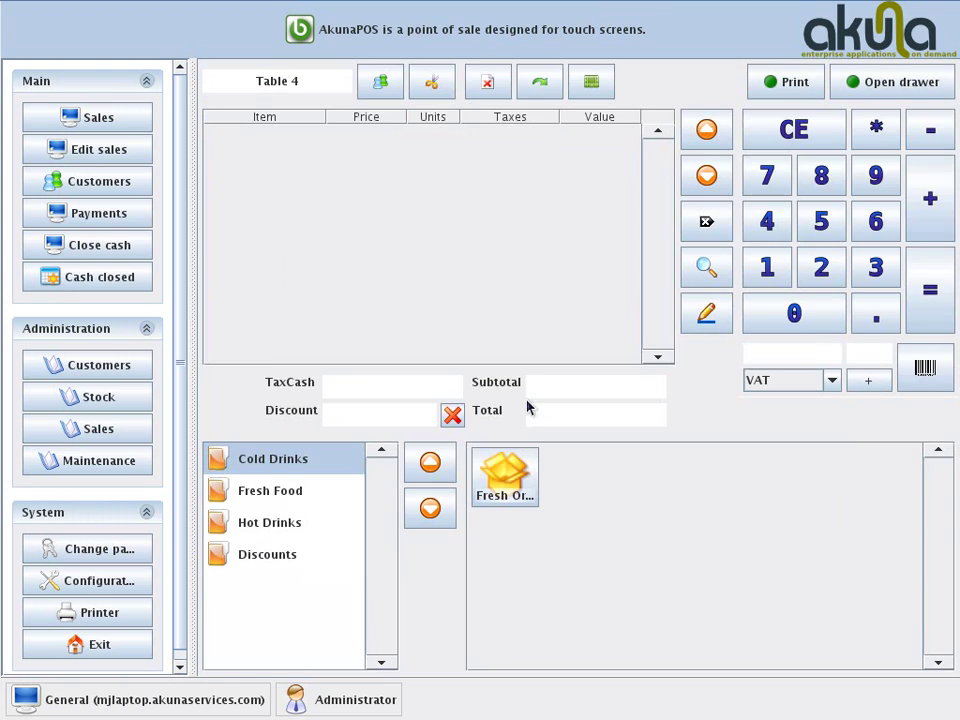
left_click(520, 492)
left_click(514, 484)
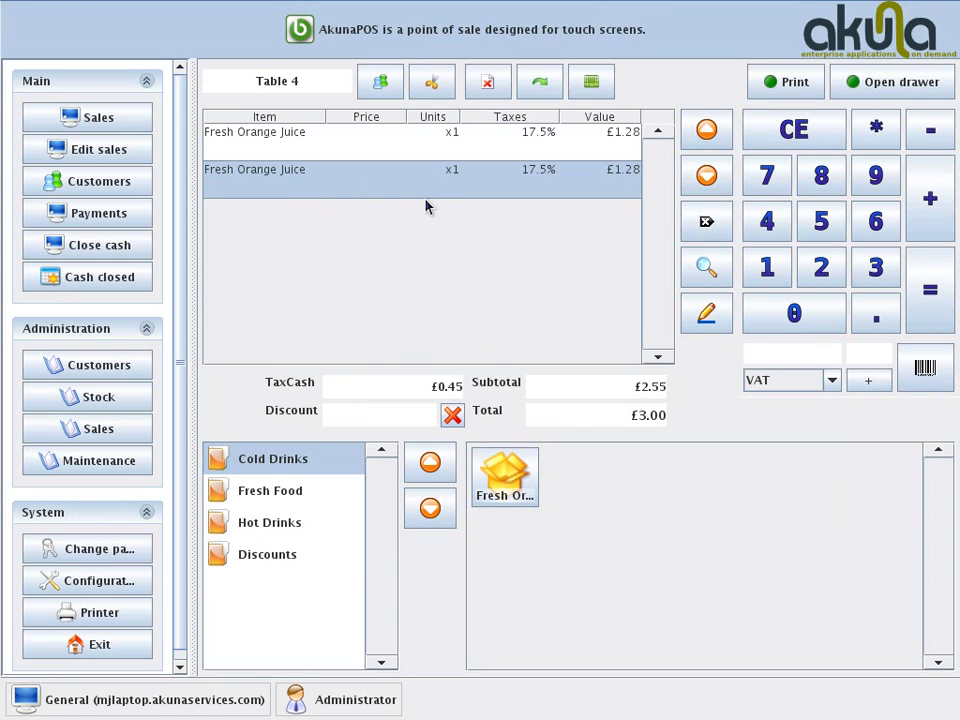
left_click(584, 86)
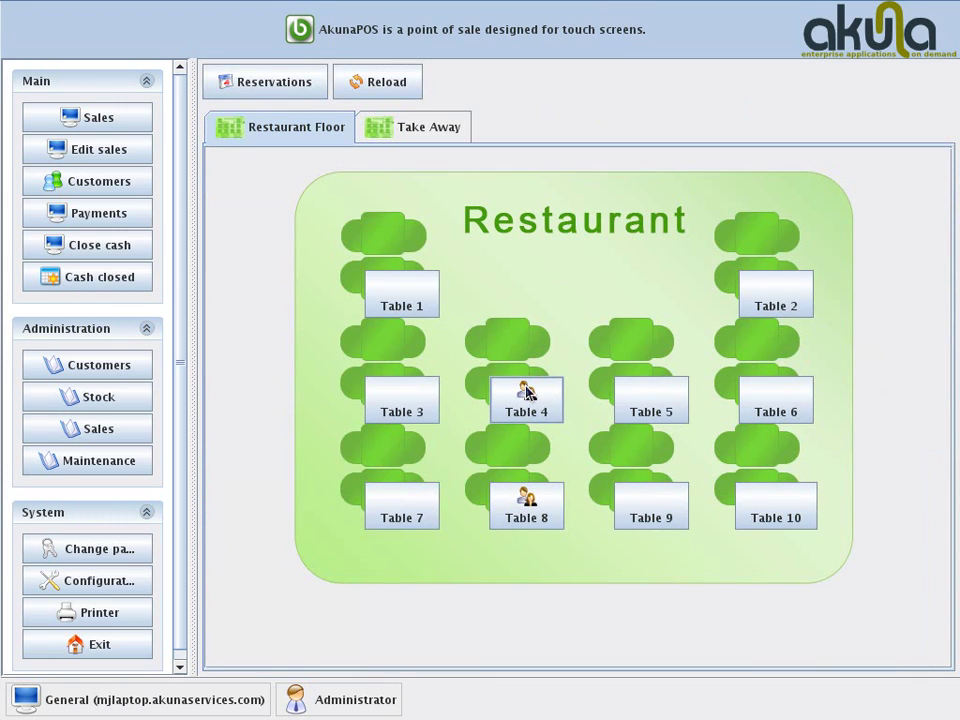
- Enter an order of two Cappucinos from Hot Drinks for Table 5 and return to the restaurant floor
left_click(655, 405)
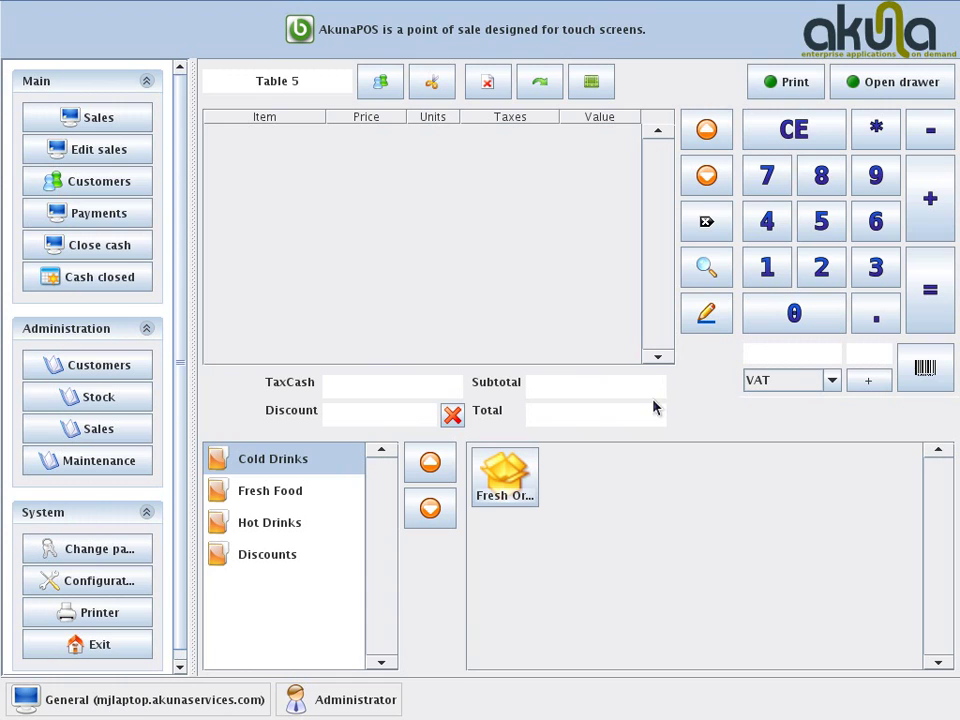
left_click(296, 522)
double_click(506, 478)
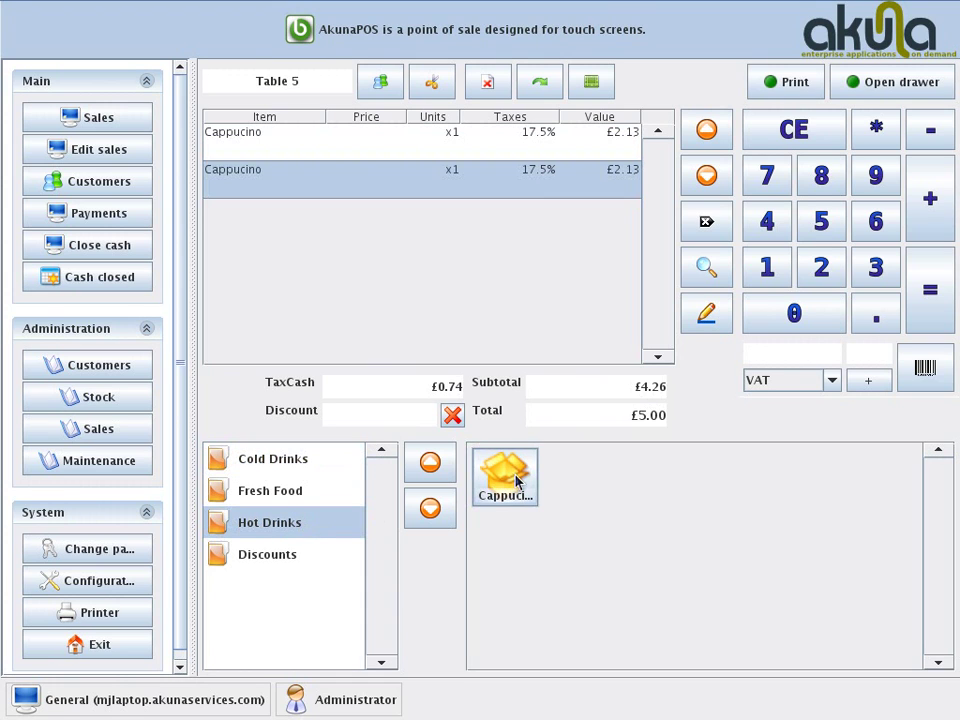
left_click(591, 88)
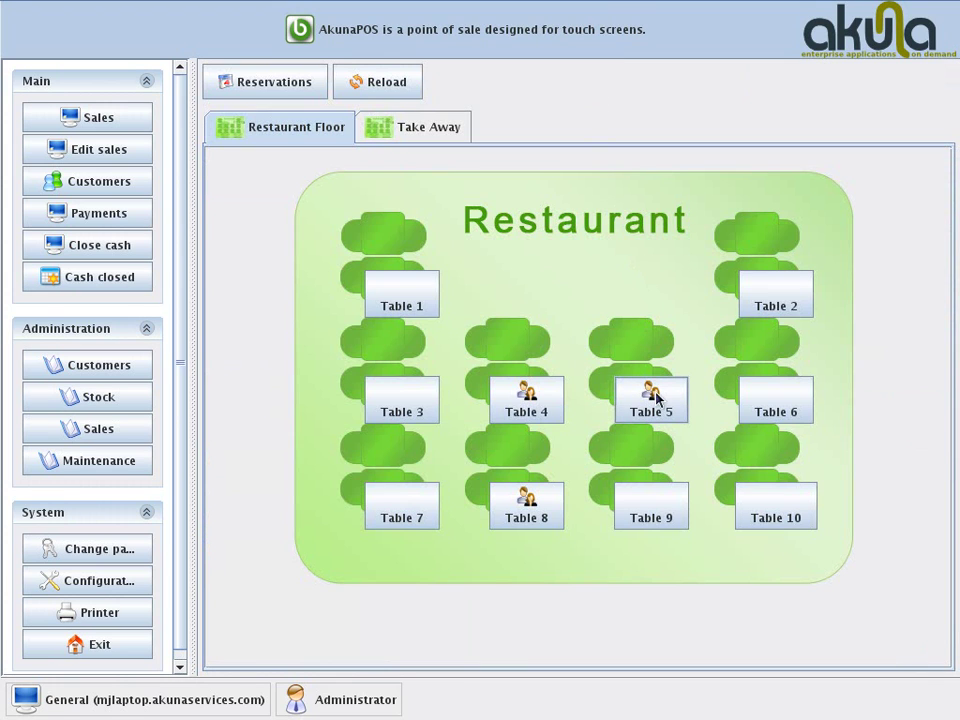
- Review the open orders of Table 4 and Table 5
left_click(540, 408)
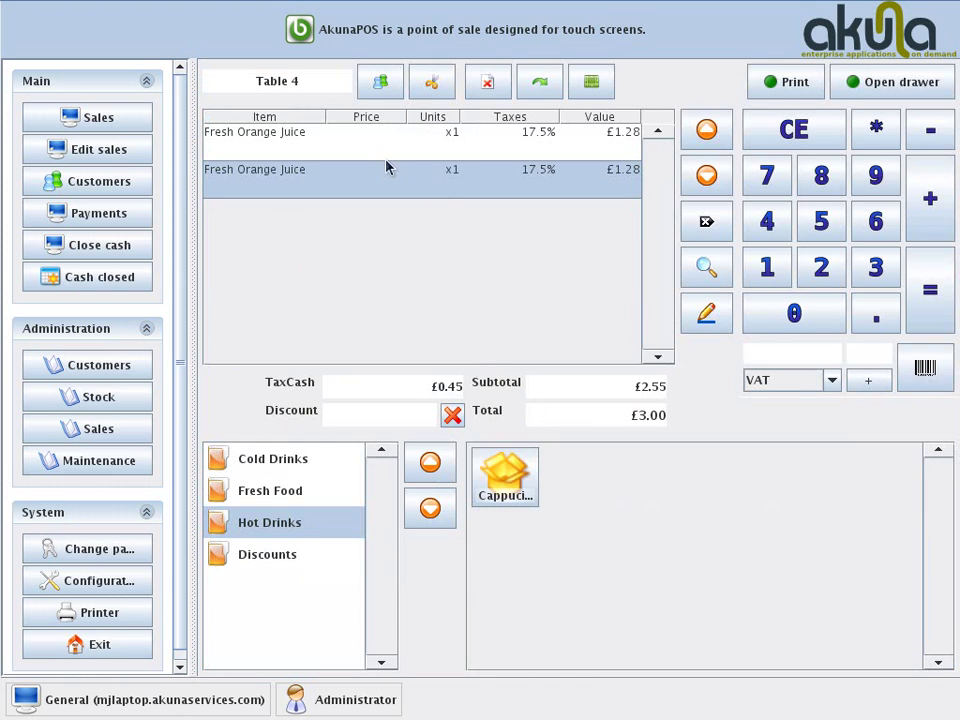
left_click(602, 90)
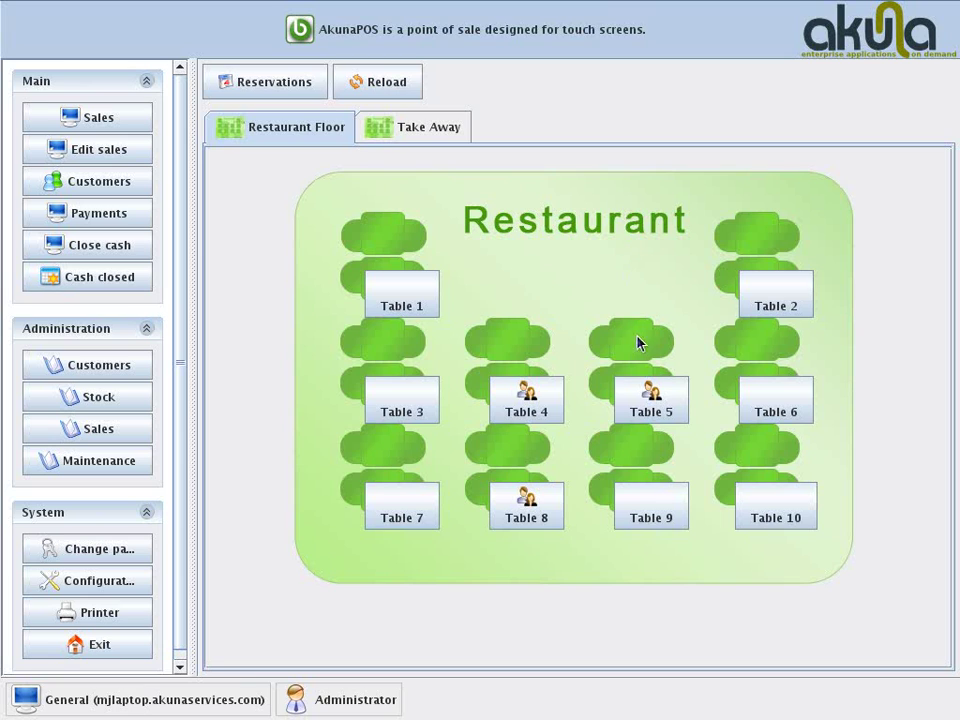
left_click(651, 400)
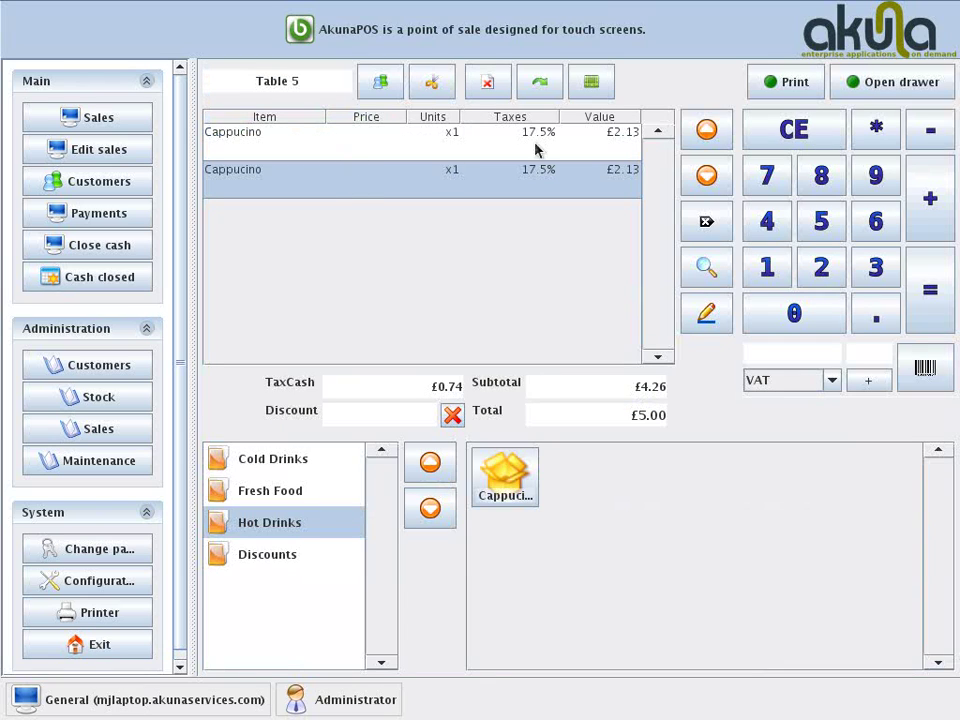
left_click(592, 85)
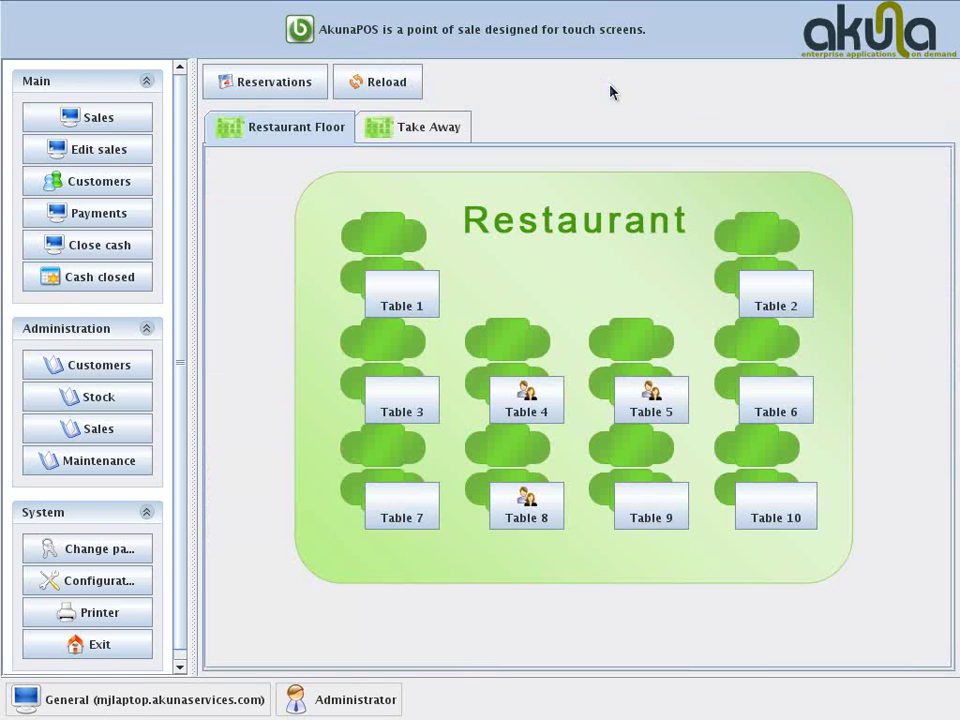
- Move Table 5's order onto Table 4 to merge both receipts, returning to the restaurant floor
left_click(656, 412)
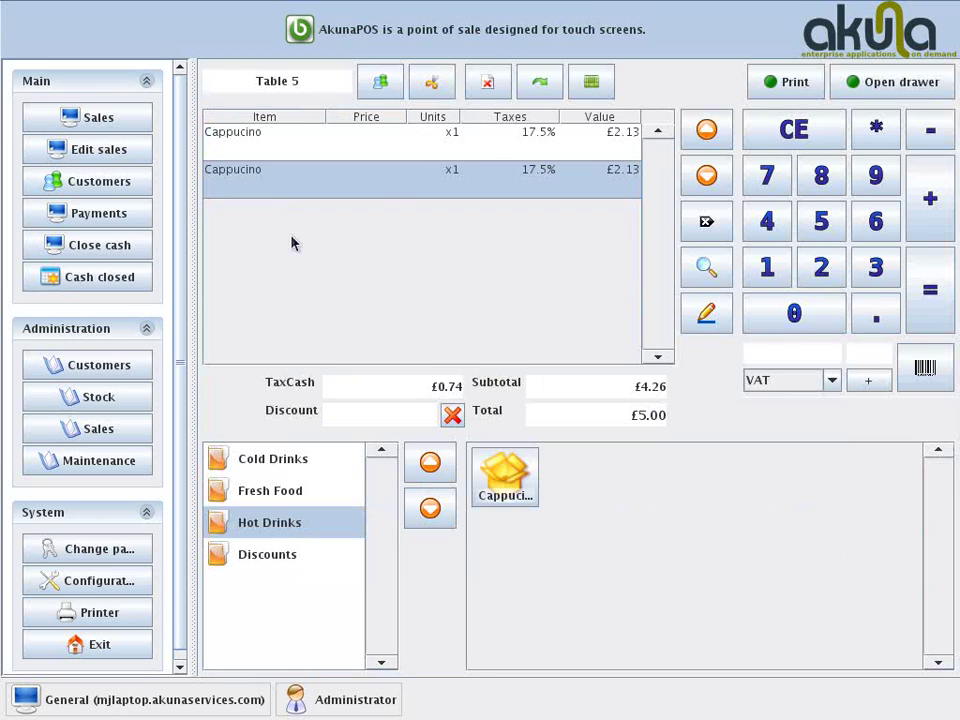
left_click(541, 87)
left_click(522, 404)
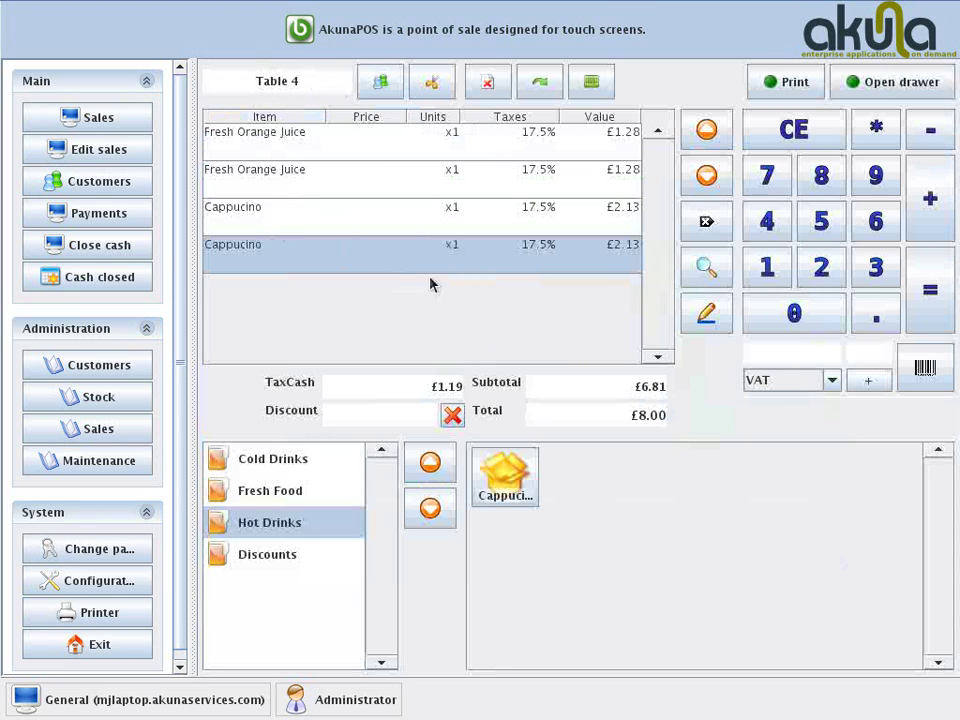
left_click(591, 82)
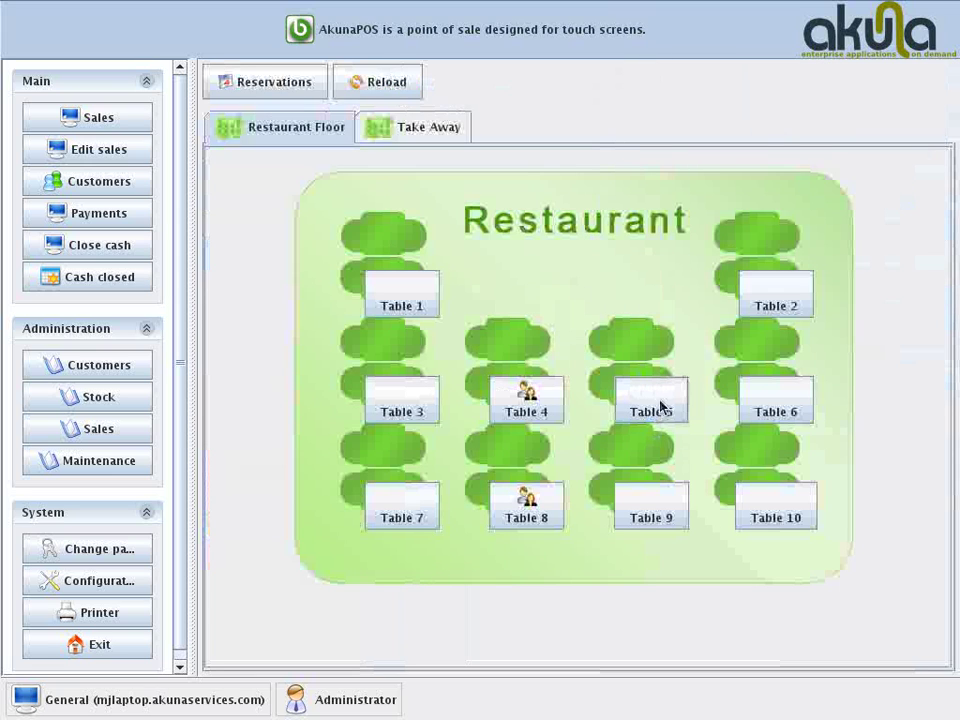
- Add two Sandwiches from Fresh Food to Table 4's order
left_click(531, 405)
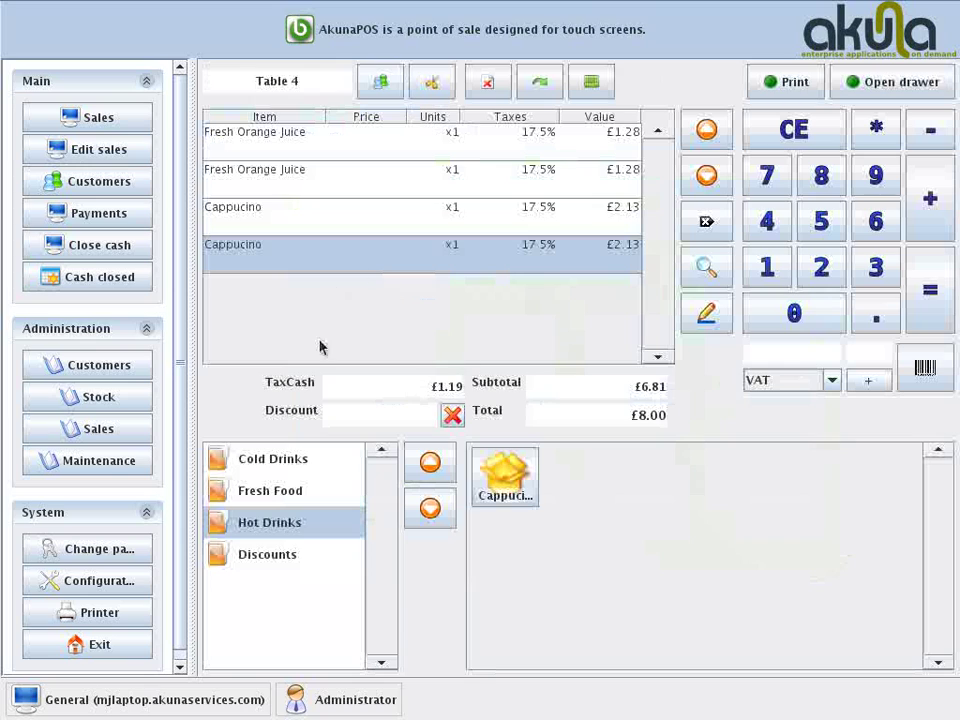
left_click(279, 496)
left_click(515, 475)
left_click(493, 453)
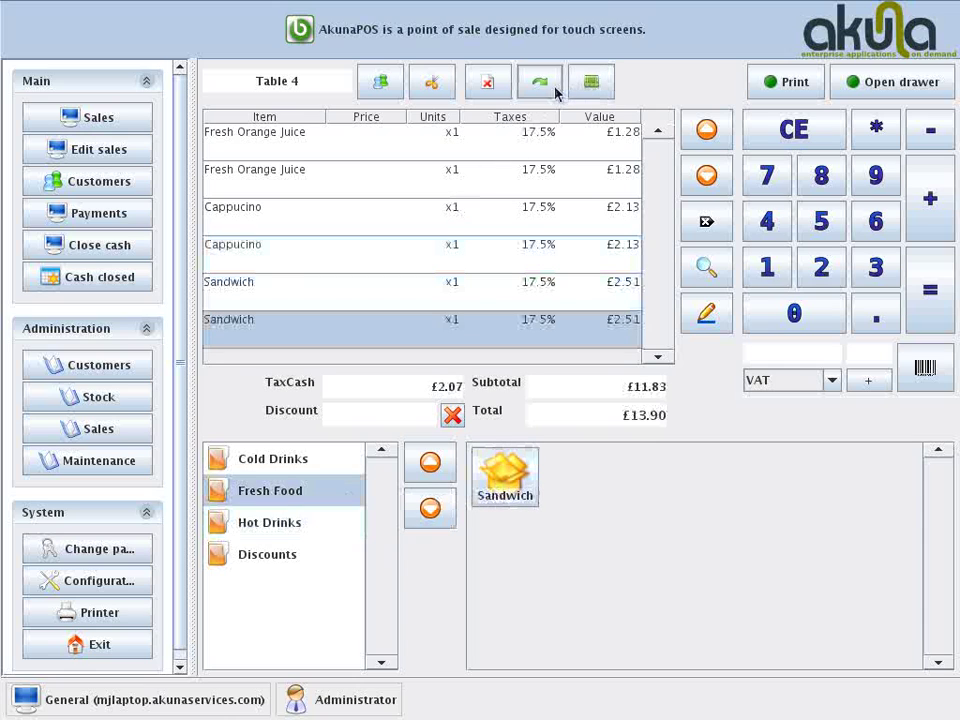
- Split Table 4's receipt, moving one Fresh Orange Juice and one Sandwich to a separate bill for payment
left_click(430, 88)
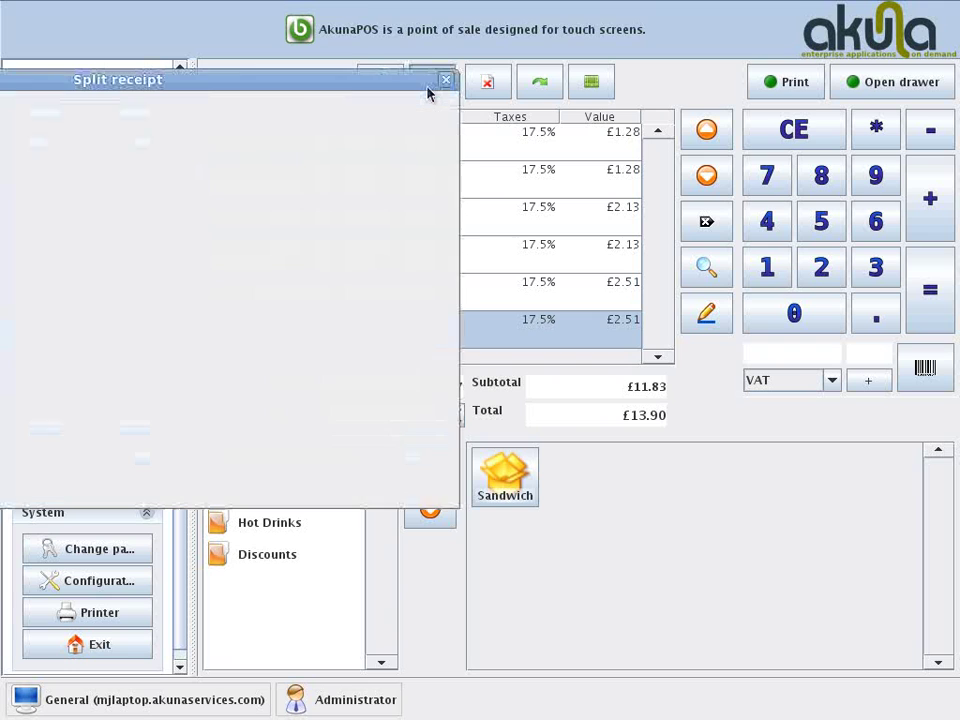
left_click_drag(315, 82, 714, 107)
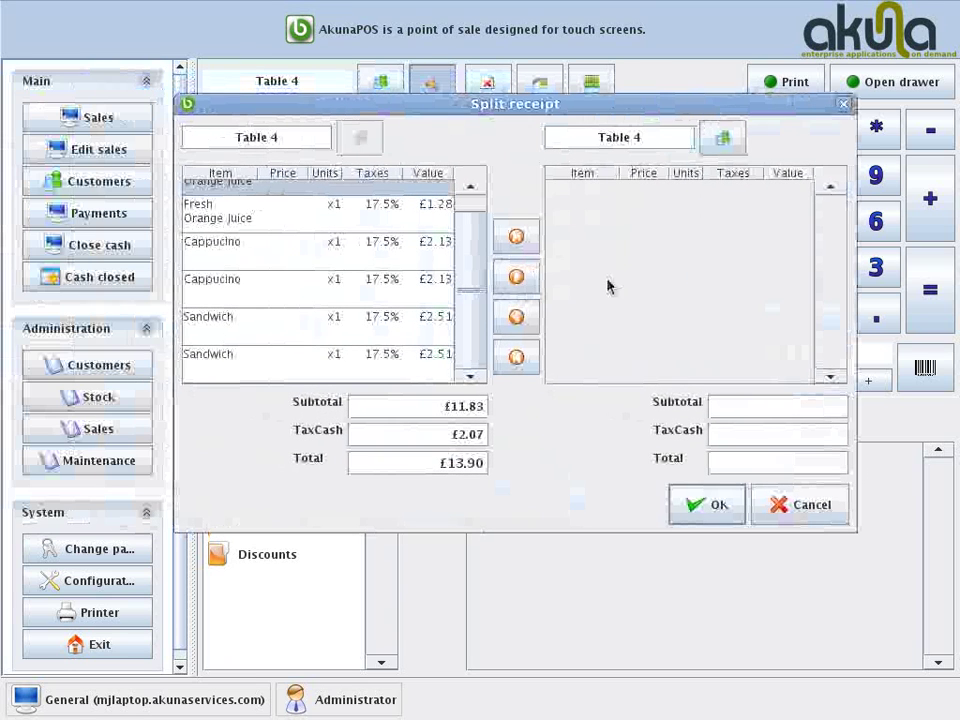
left_click(517, 277)
left_click(306, 316)
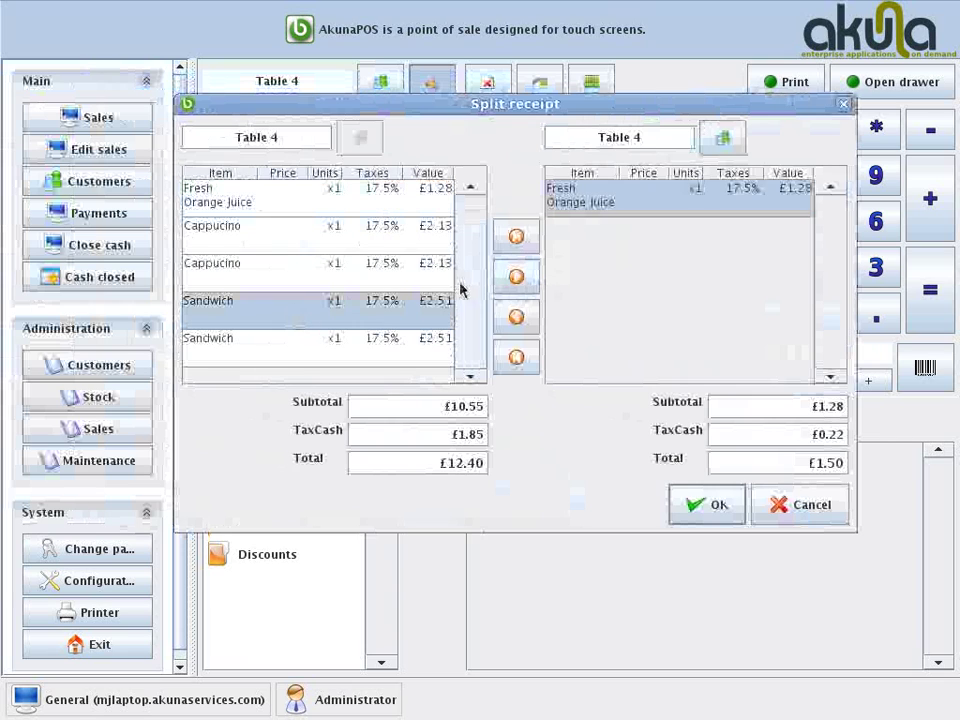
left_click(517, 277)
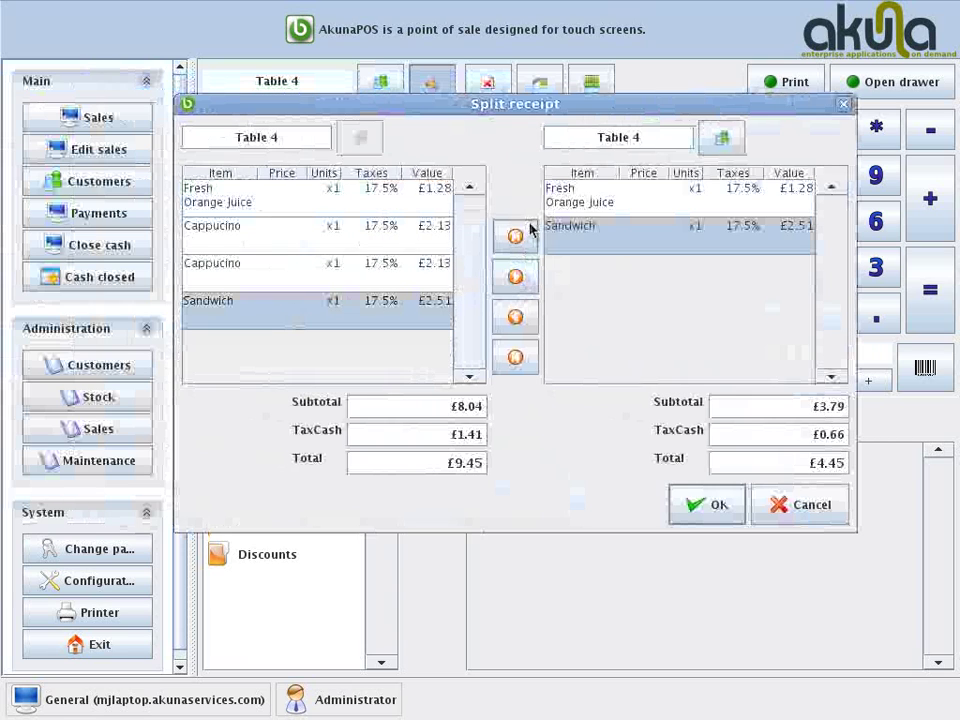
left_click(700, 507)
- Pay the split bill in cash with £5.00 given and view its printed receipt
left_click_drag(302, 77, 688, 96)
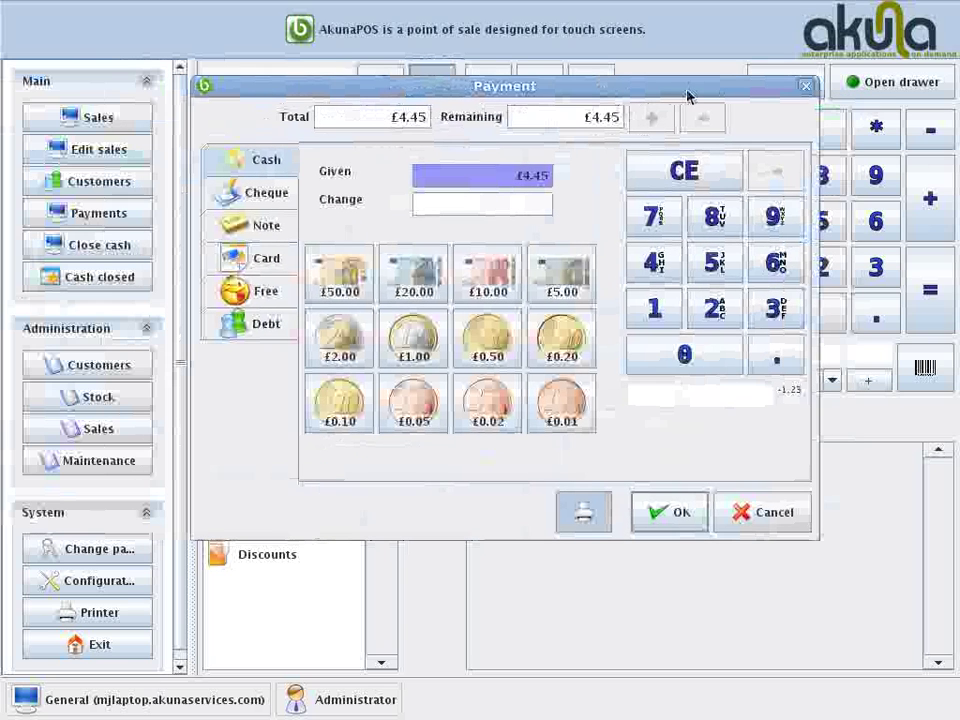
left_click(561, 272)
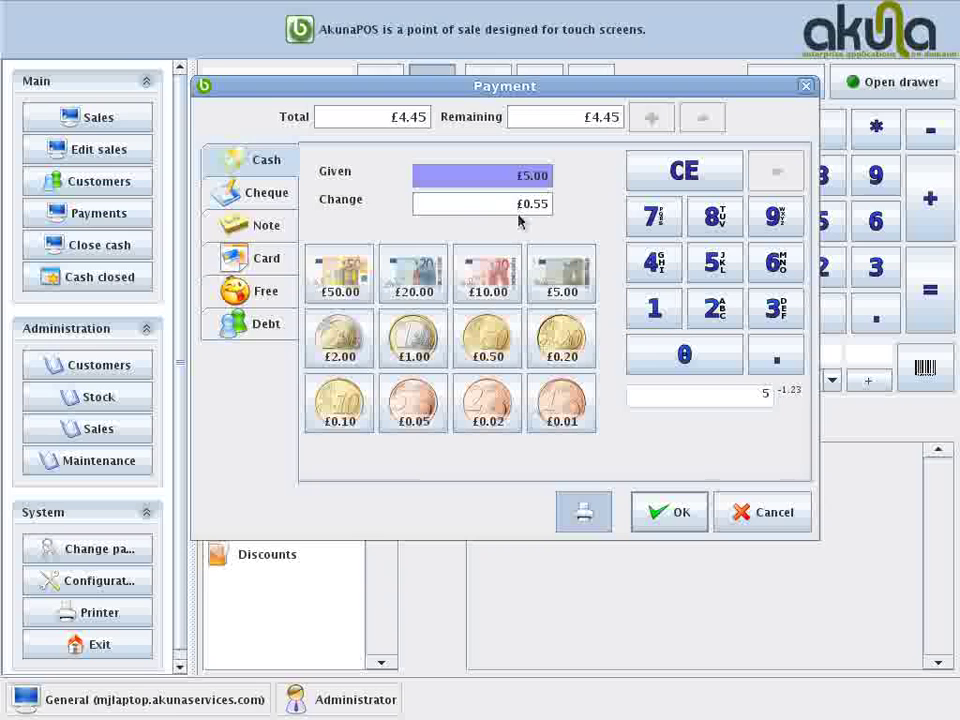
left_click(666, 514)
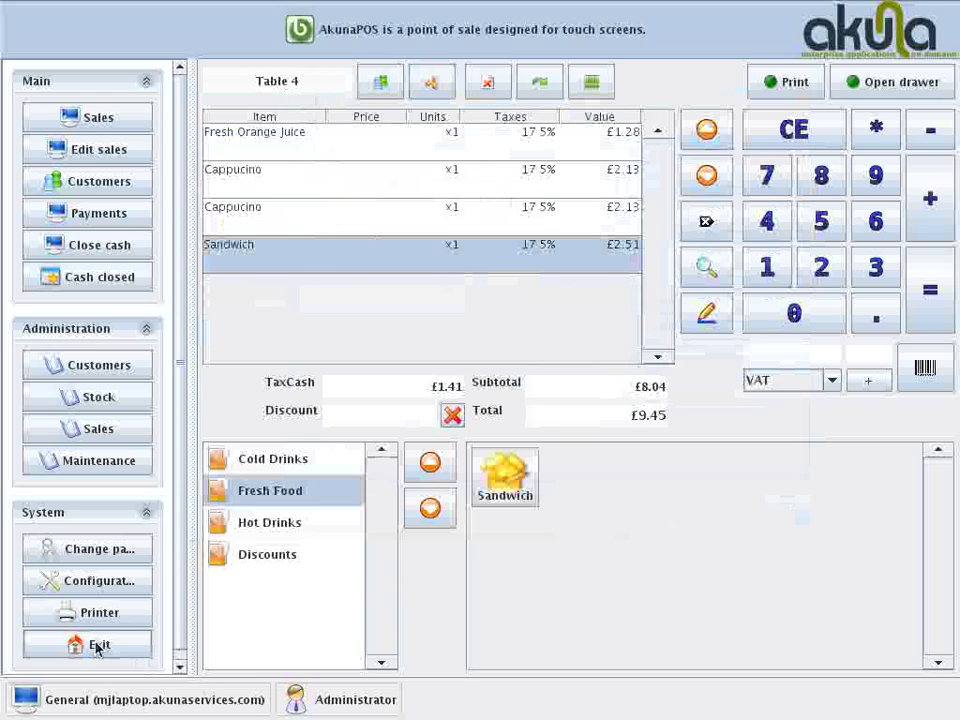
left_click(64, 613)
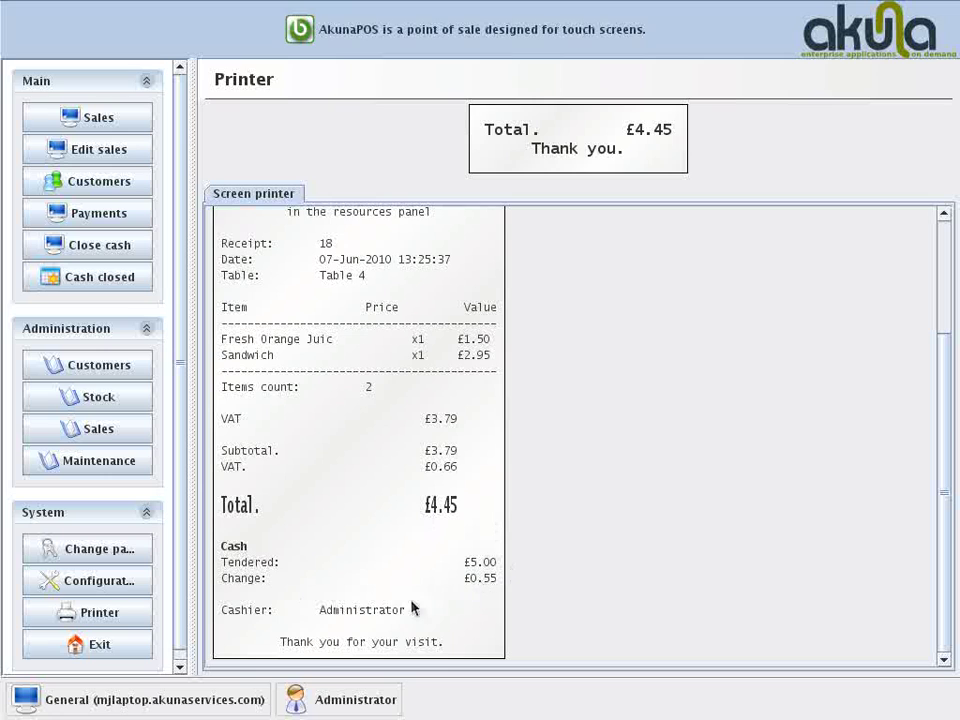
- Reopen Table 4's order and apply the Managers Discount to its Sandwich line
left_click(115, 126)
left_click(533, 416)
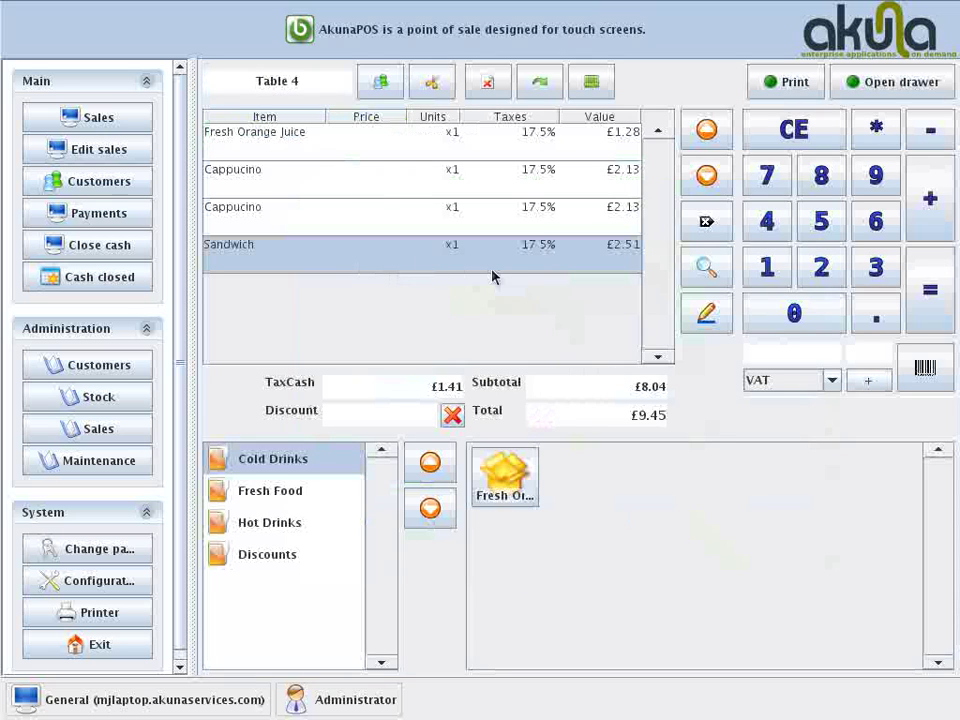
left_click(708, 316)
left_click_drag(236, 124, 640, 127)
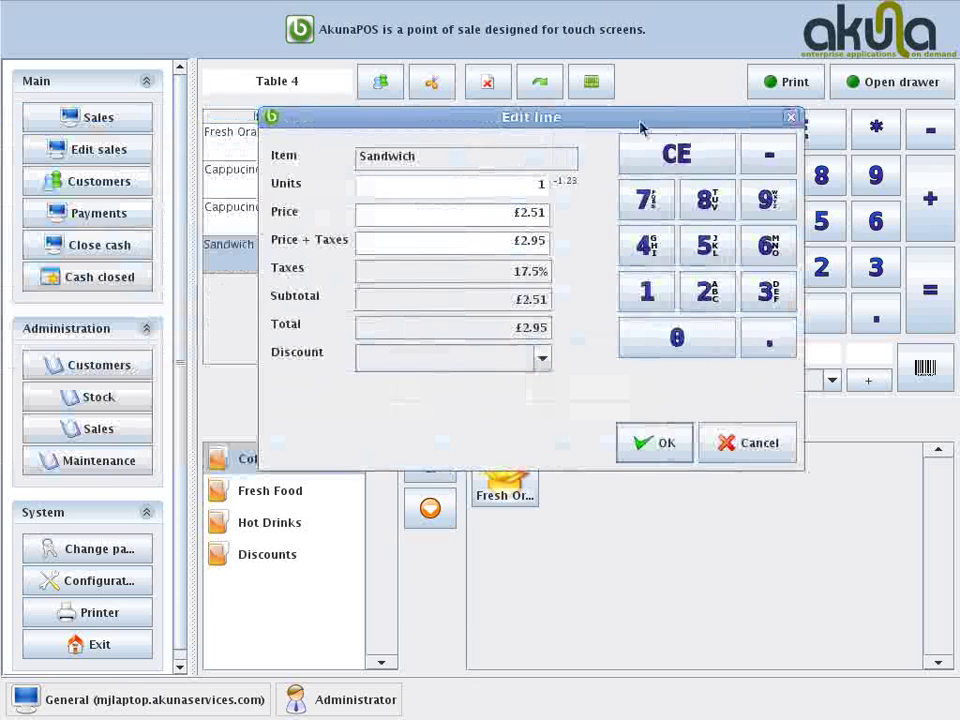
left_click(542, 362)
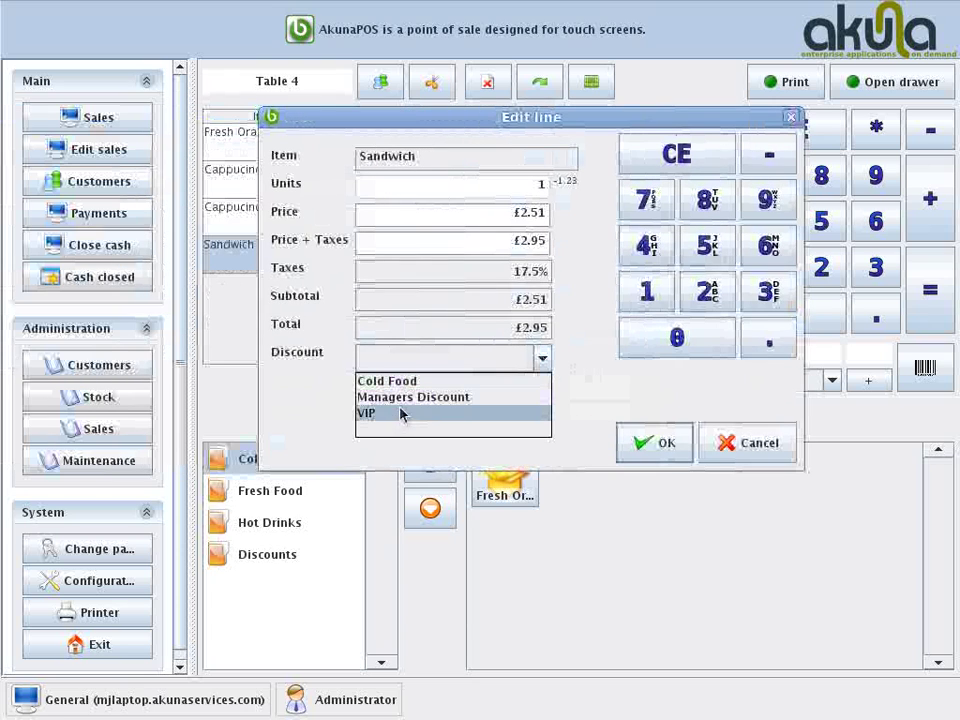
left_click(404, 398)
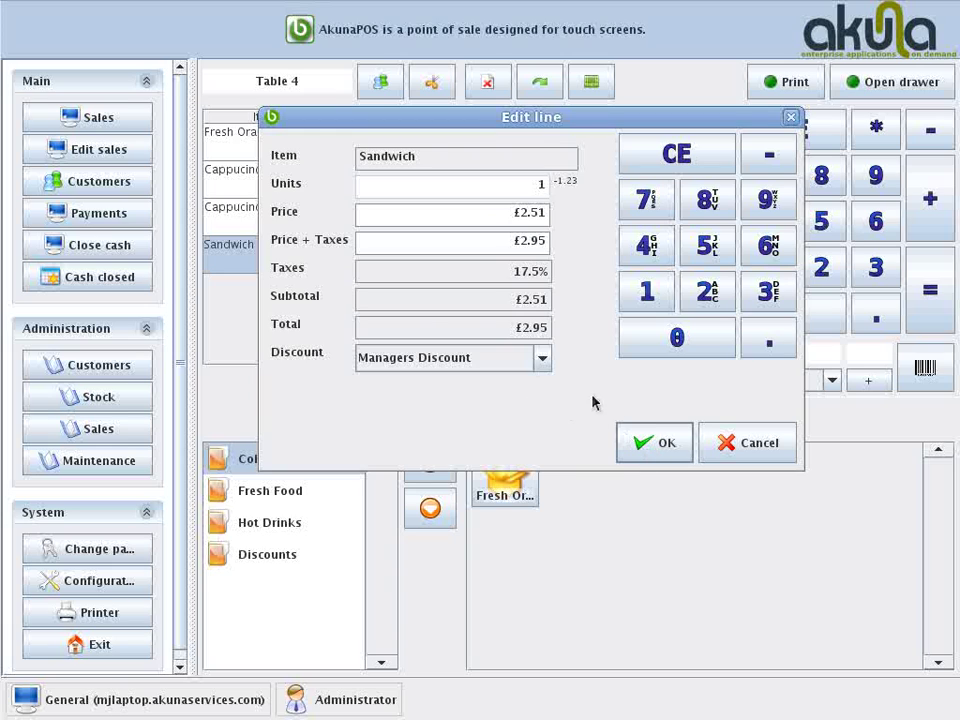
left_click(650, 440)
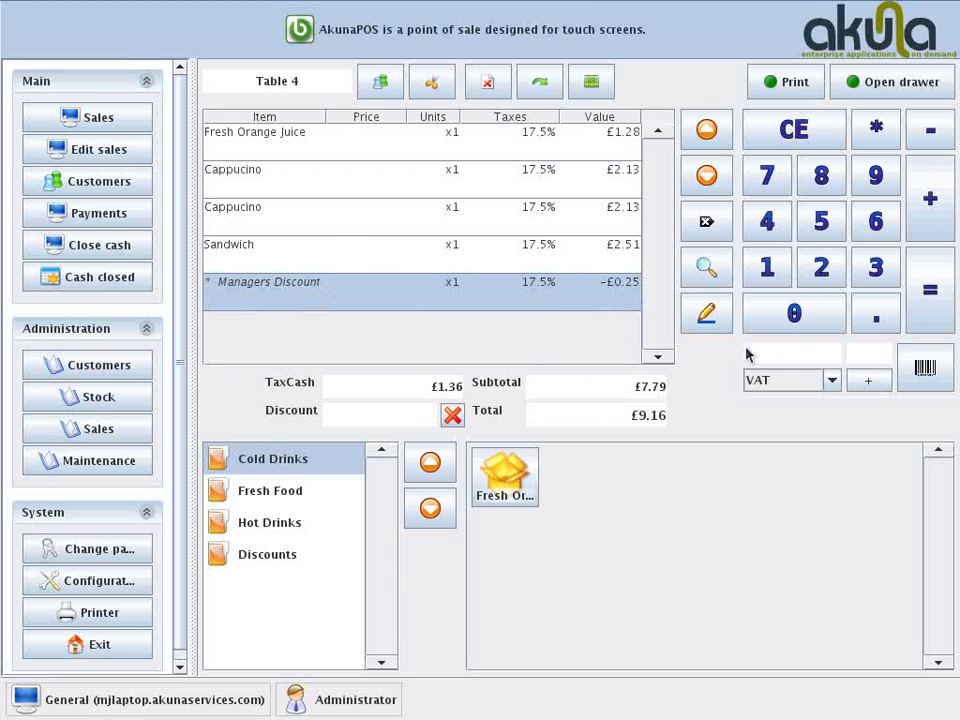
- Settle Table 4's remaining bill in cash with £10.00 given
left_click(922, 315)
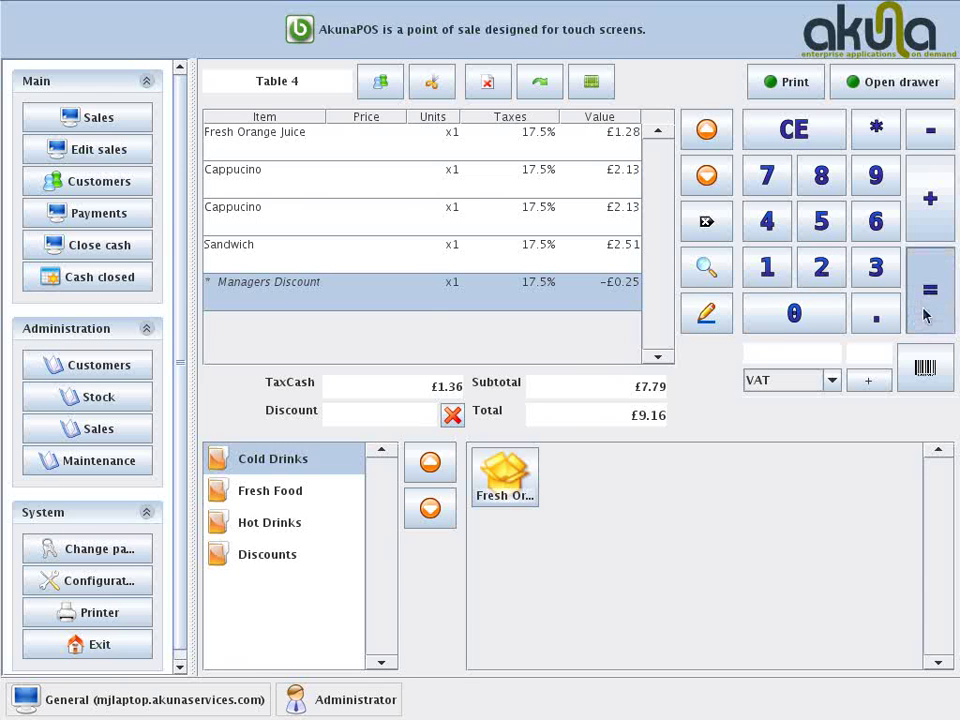
left_click_drag(288, 70, 750, 126)
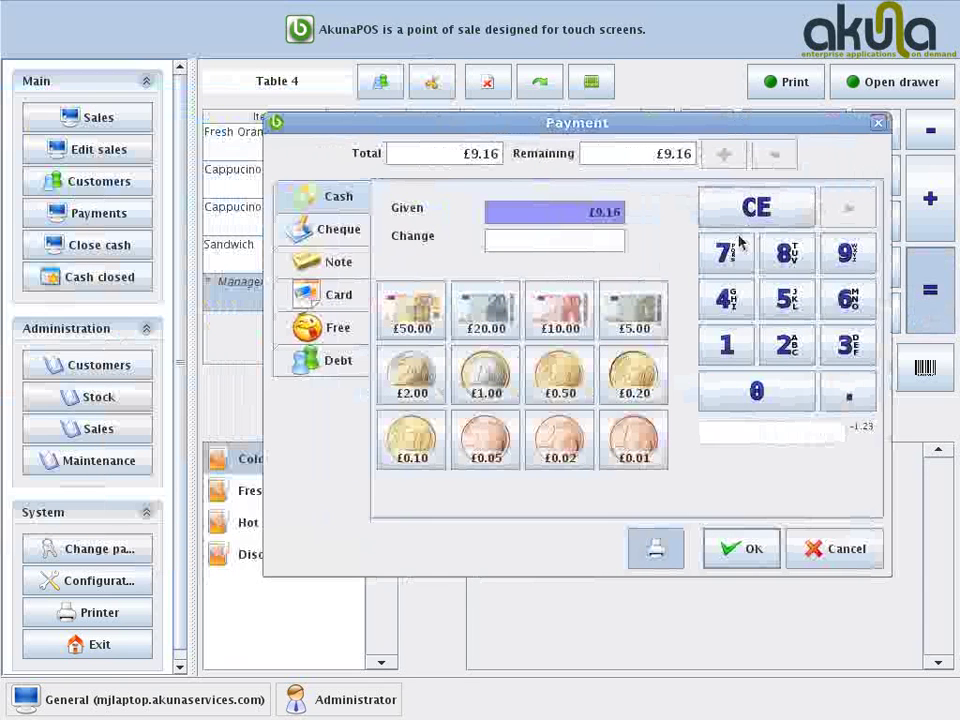
left_click(561, 314)
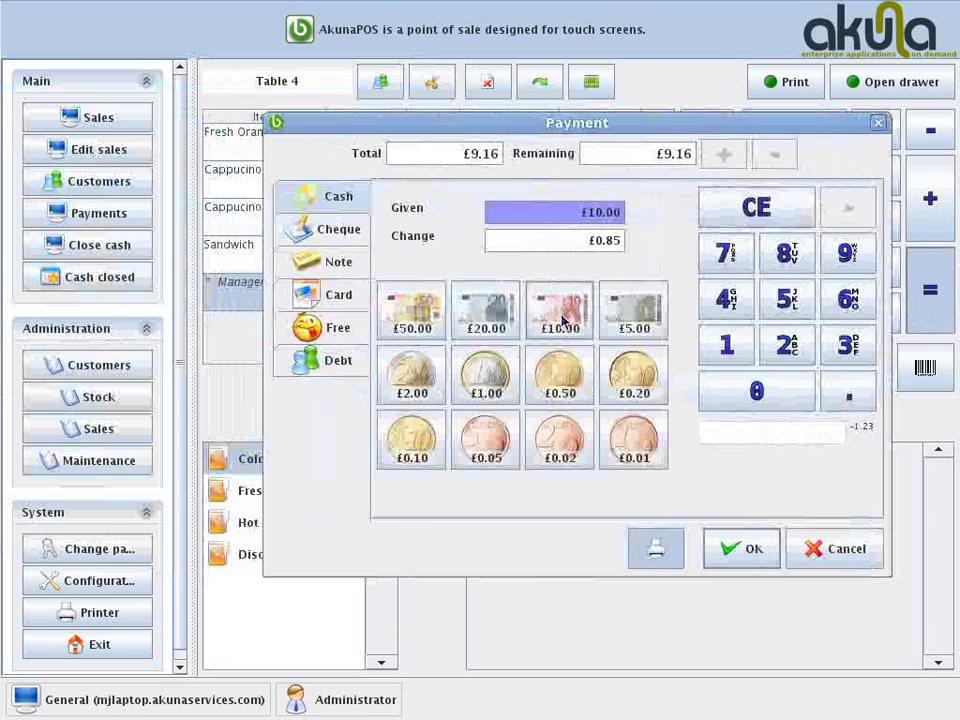
left_click(731, 558)
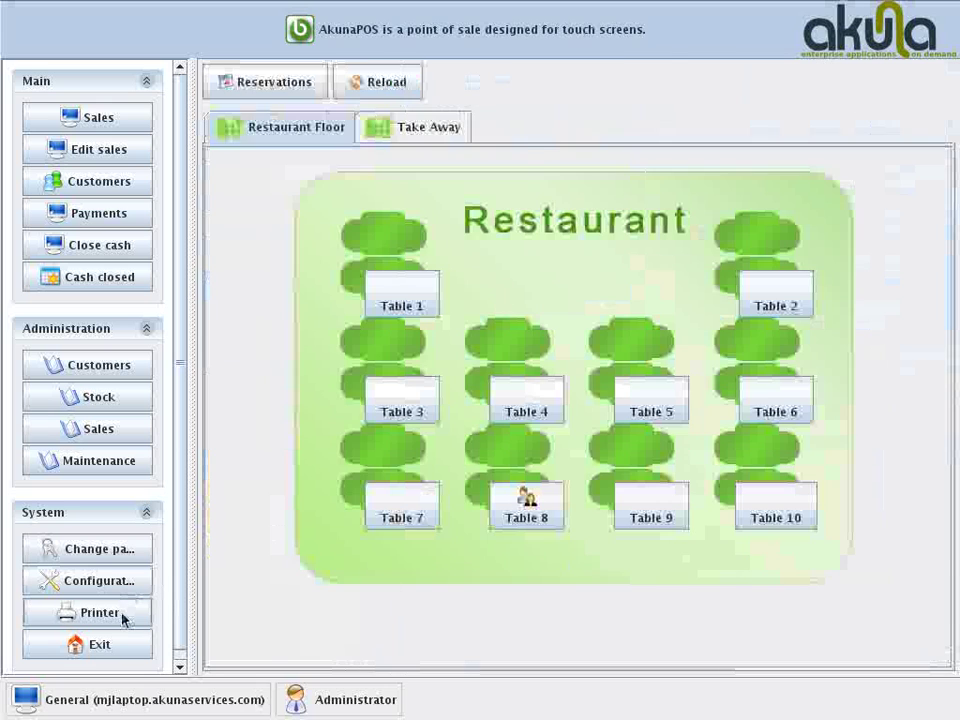
- View the printed receipt for Table 4's final payment and log out to the user selection screen
left_click(124, 614)
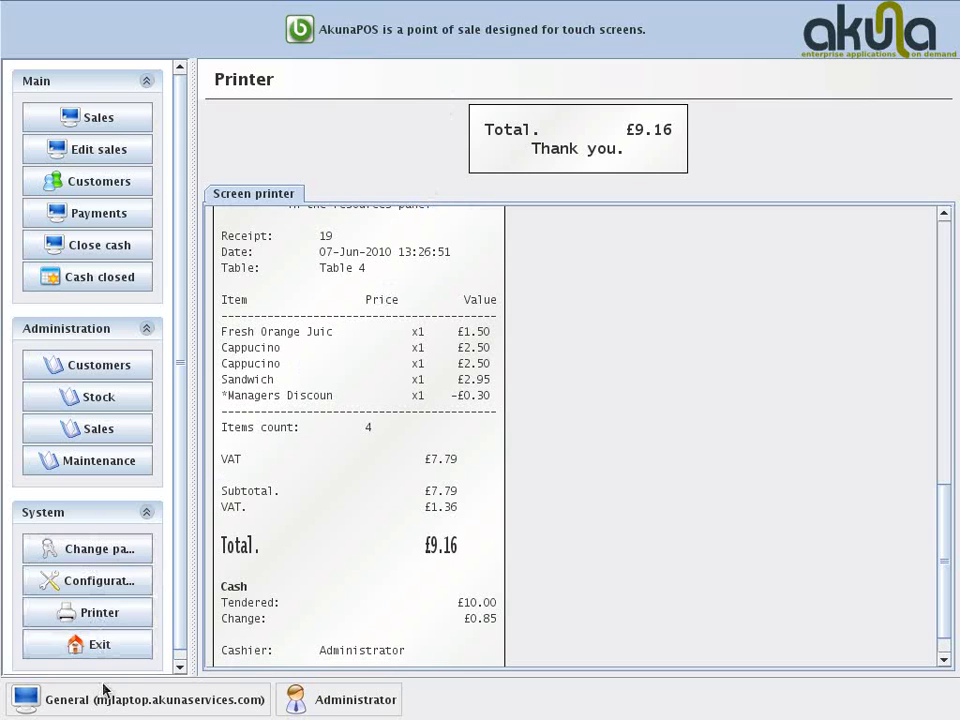
left_click(80, 641)
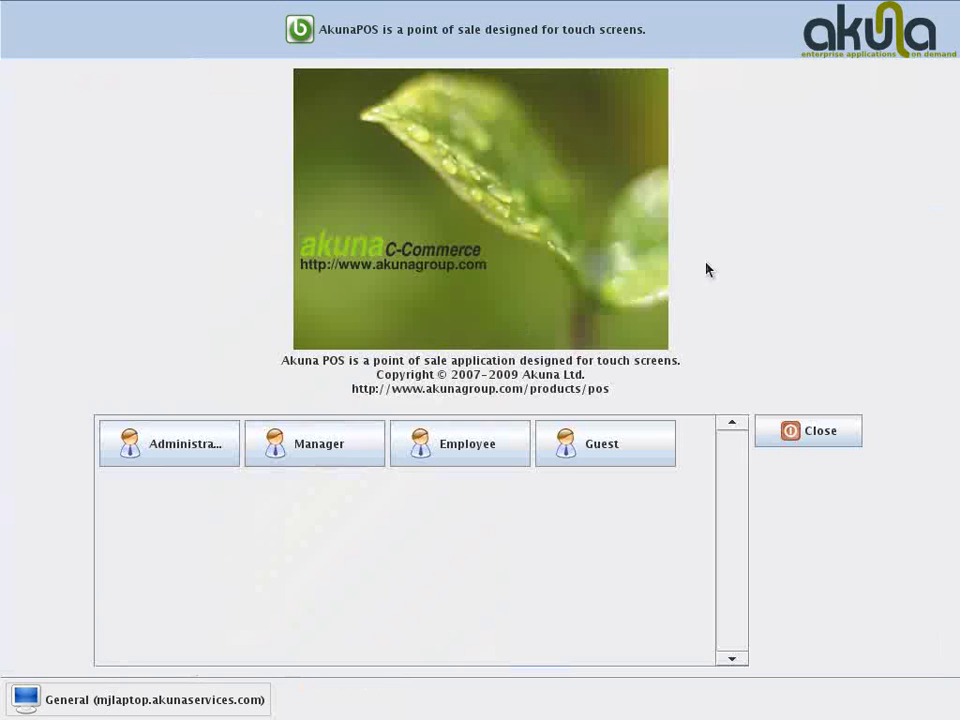